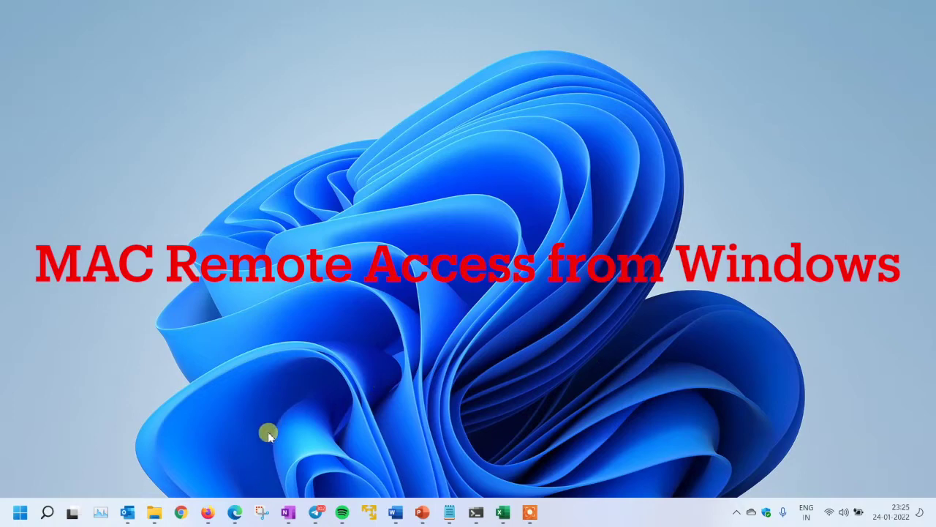
- Open Chrome on Google and type 'real vnc' into the search box
{"action": "left_click", "coordinate": [181, 514]}
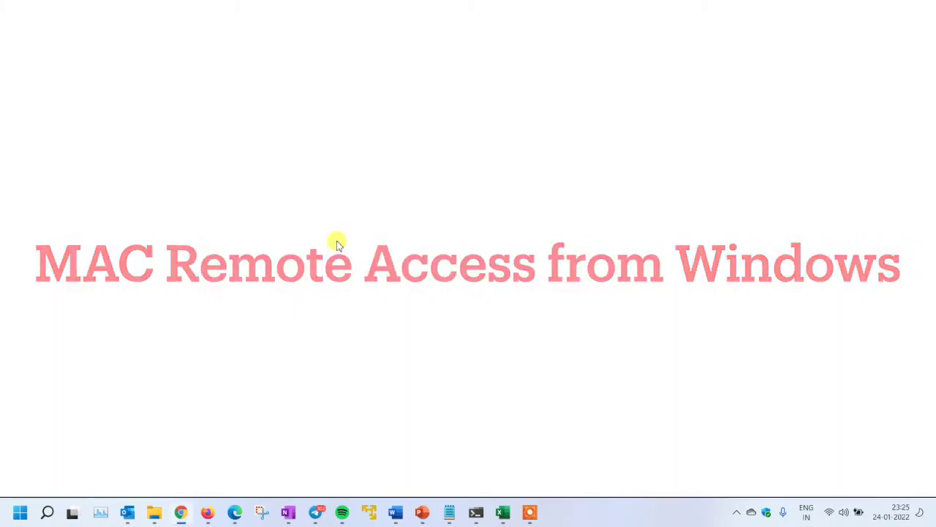
{"action": "left_click", "coordinate": [374, 256]}
{"action": "type", "text": "real vnc"}
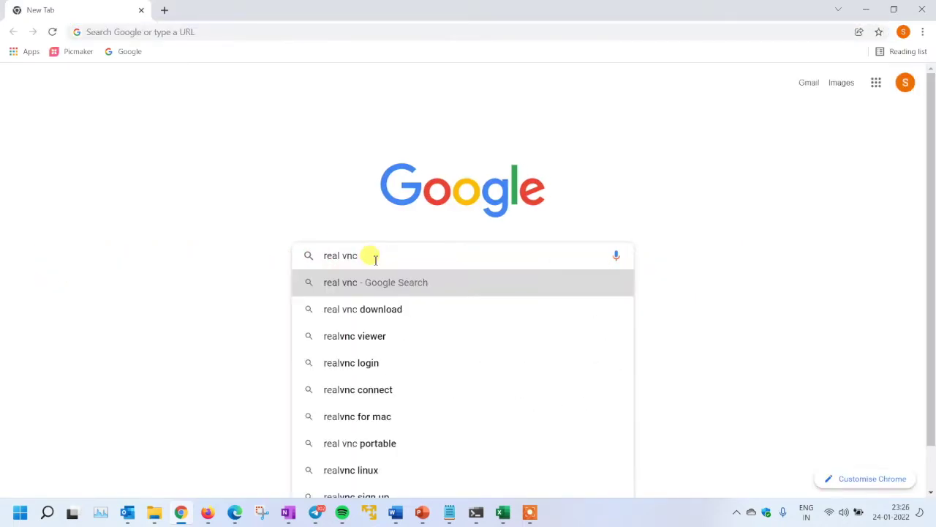
- Search Google for 'realvnc viewer' and open RealVNC's Download VNC Viewer page
{"action": "key", "text": "Down"}
{"action": "key", "text": "Down"}
{"action": "type", "text": "'"}
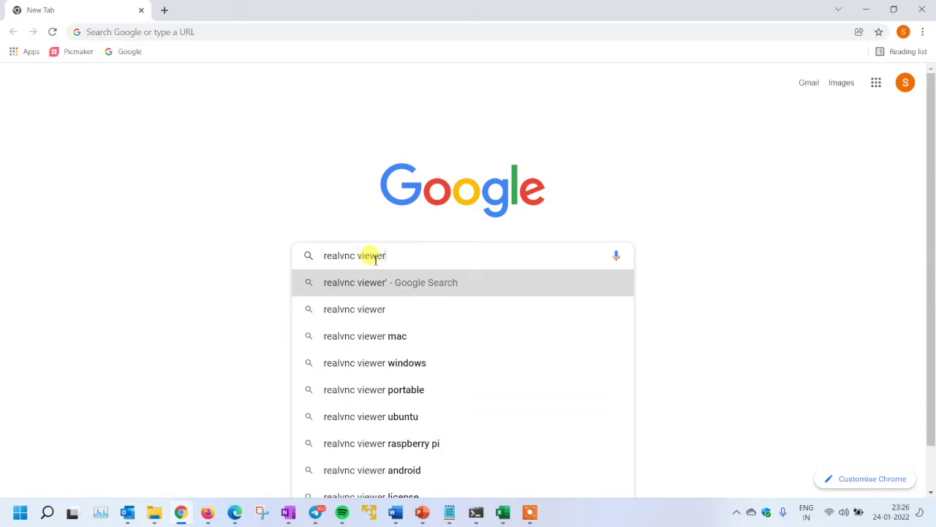
{"action": "key", "text": "BackSpace"}
{"action": "key", "text": "Return"}
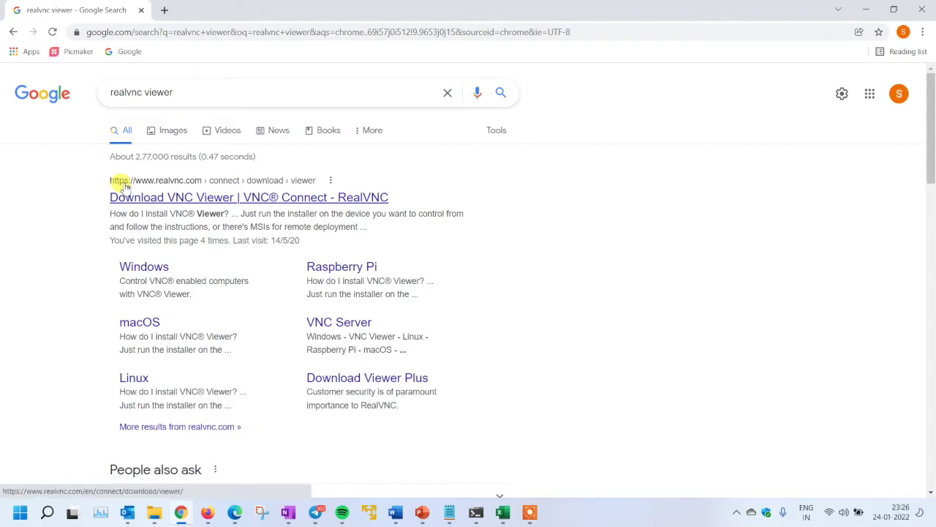
{"action": "scroll", "coordinate": [256, 242], "scroll_direction": "down", "scroll_amount": 2}
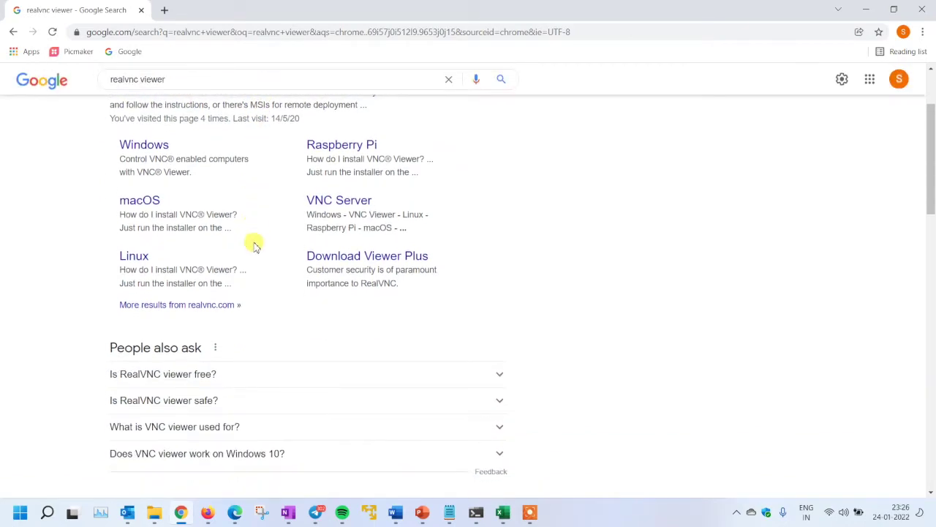
{"action": "scroll", "coordinate": [255, 244], "scroll_direction": "up", "scroll_amount": 2}
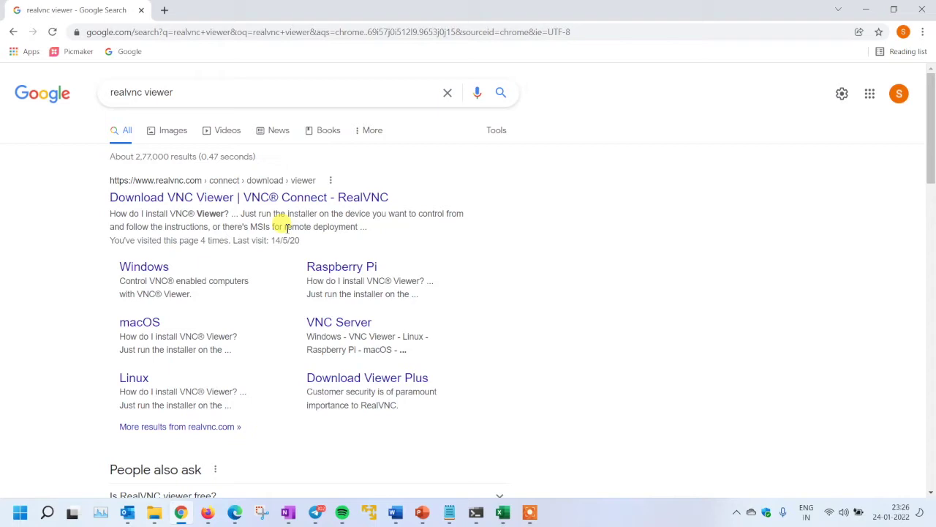
{"action": "left_click", "coordinate": [211, 200]}
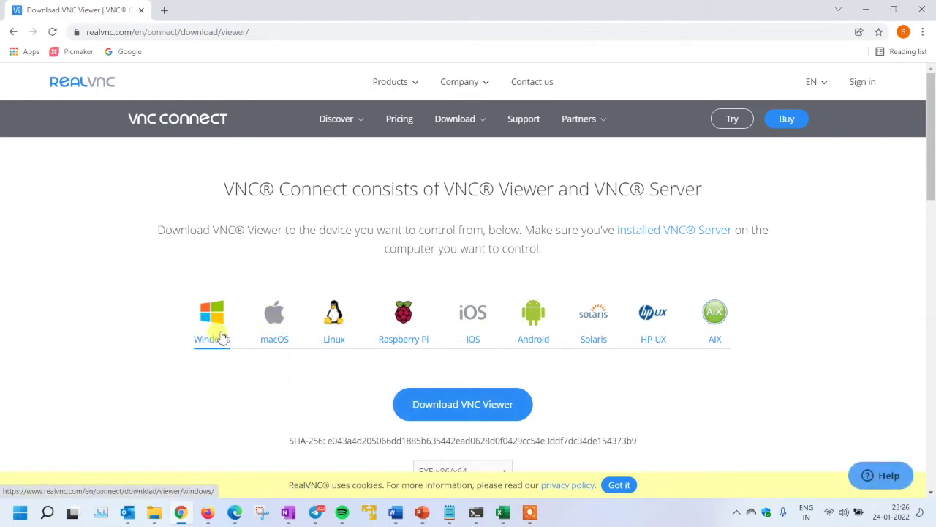
- Download the Windows VNC Viewer installer and open the downloaded .exe file
{"action": "scroll", "coordinate": [215, 333], "scroll_direction": "down", "scroll_amount": 1}
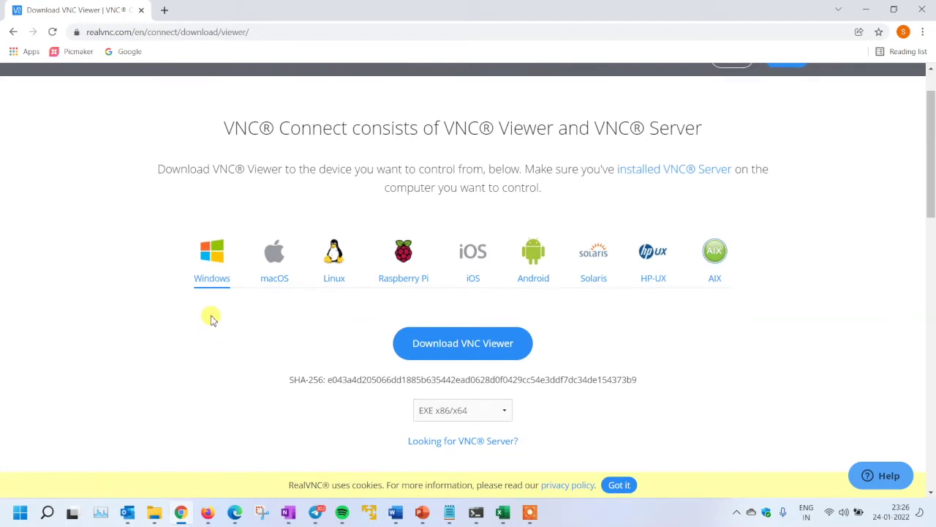
{"action": "scroll", "coordinate": [450, 344], "scroll_direction": "down", "scroll_amount": 1}
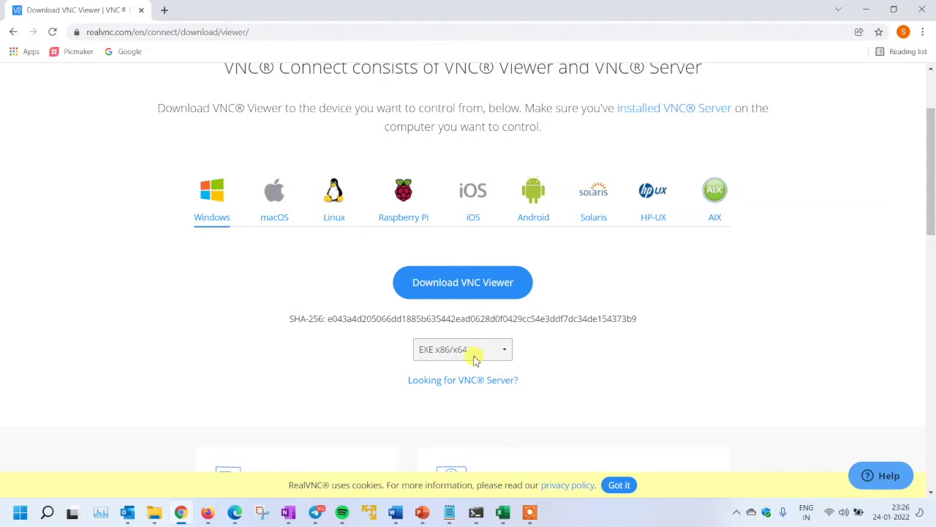
{"action": "left_click", "coordinate": [478, 291]}
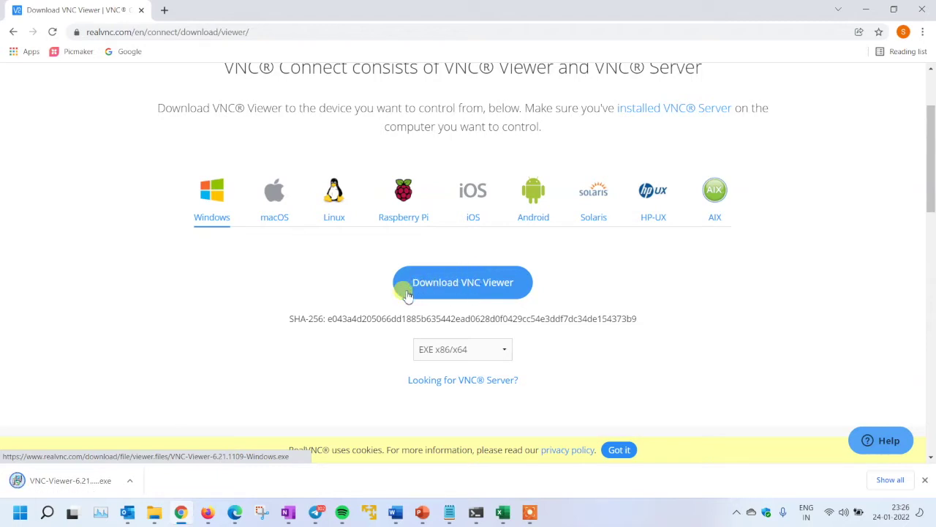
{"action": "left_click", "coordinate": [93, 475]}
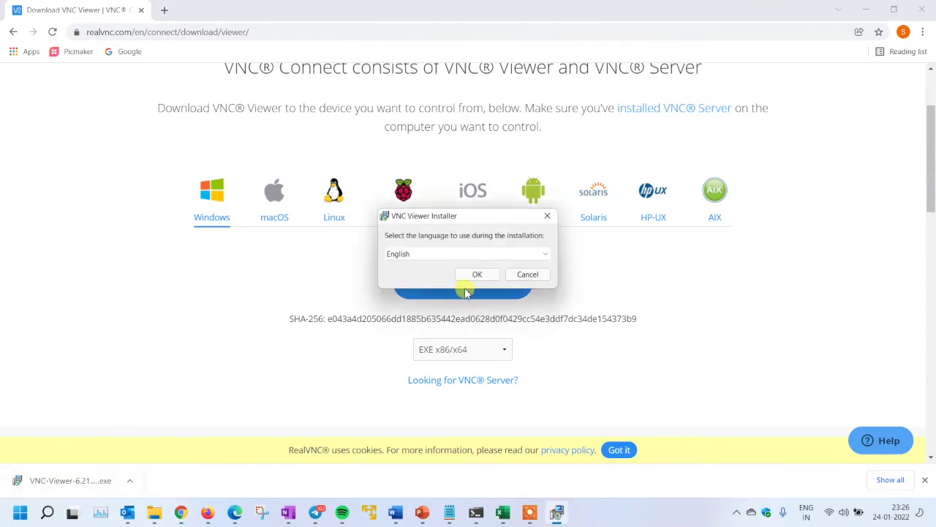
- Choose English, pass the welcome page and accept the licence agreement
{"action": "left_click", "coordinate": [471, 282]}
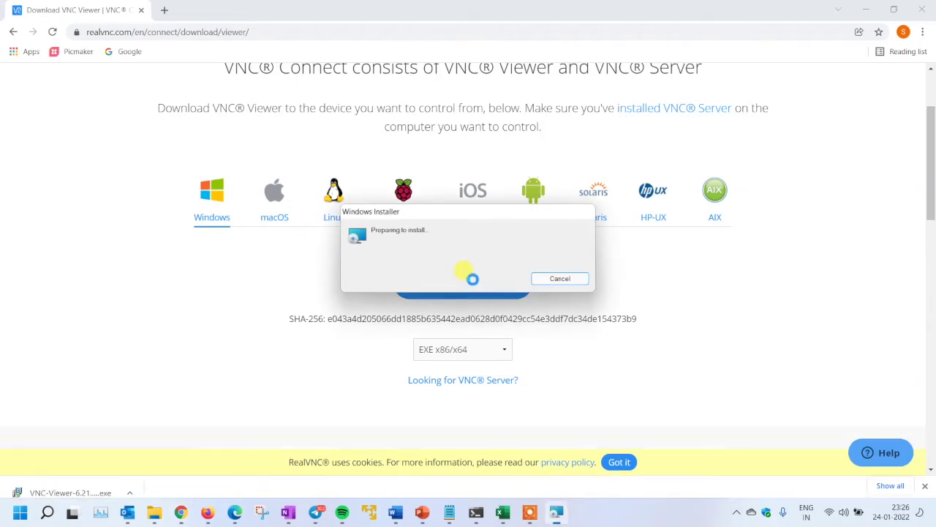
{"action": "left_click", "coordinate": [536, 351]}
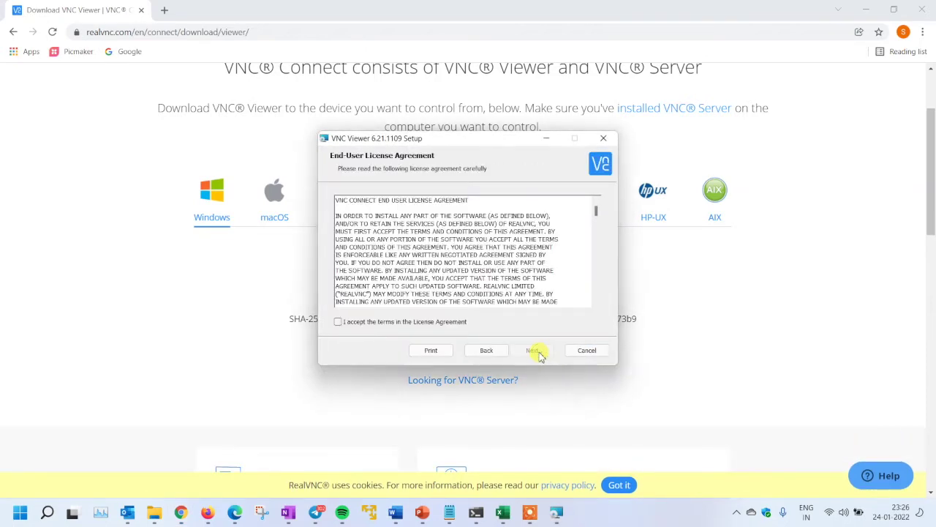
{"action": "left_click", "coordinate": [408, 322]}
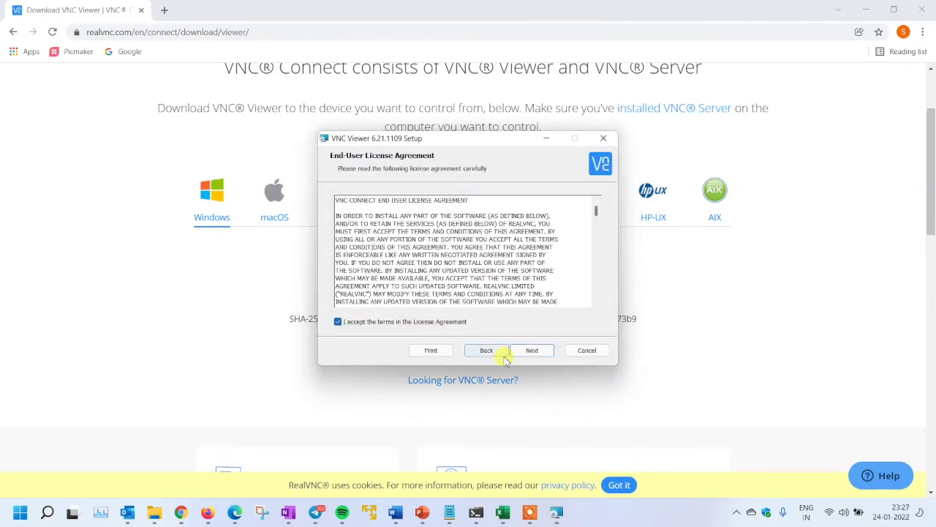
{"action": "left_click", "coordinate": [533, 353]}
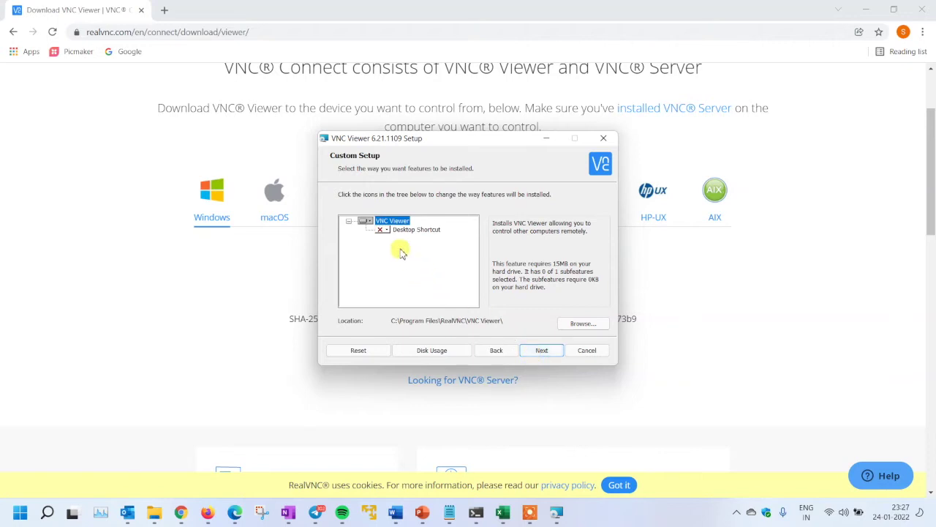
- Include the desktop shortcut, install VNC Viewer 6.21.1109 and finish the wizard
{"action": "left_click", "coordinate": [382, 230]}
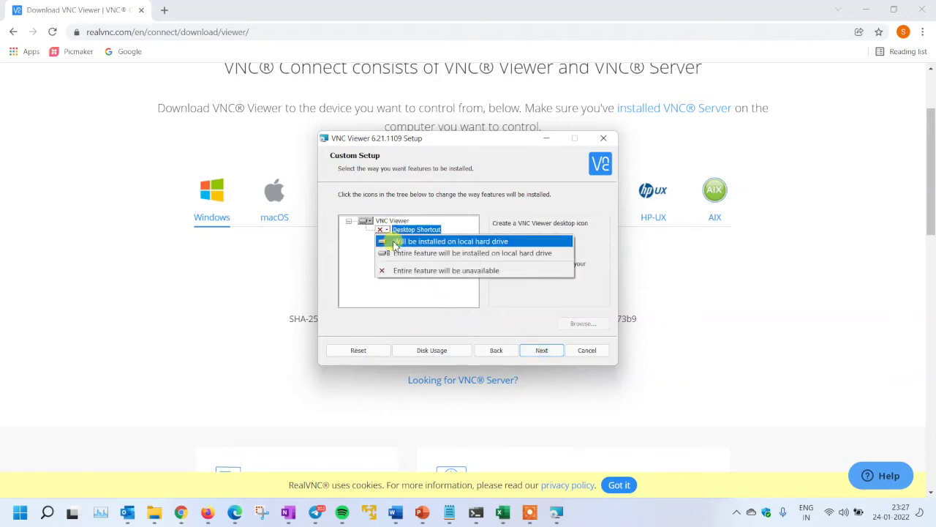
{"action": "left_click", "coordinate": [401, 253]}
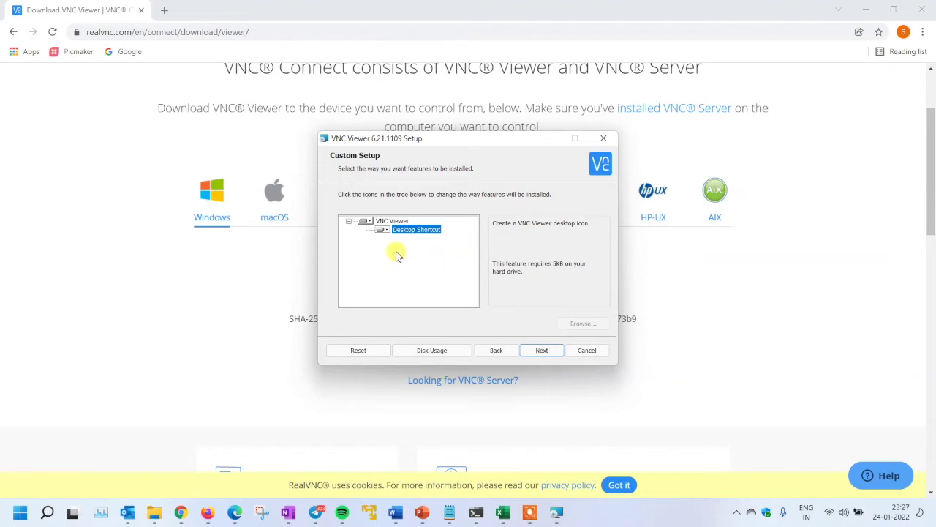
{"action": "left_click", "coordinate": [538, 350]}
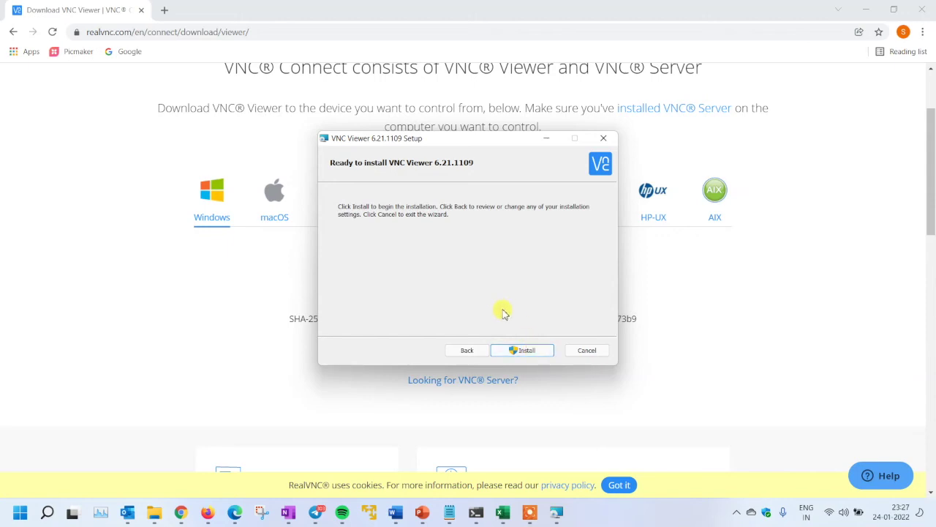
{"action": "left_click", "coordinate": [530, 351]}
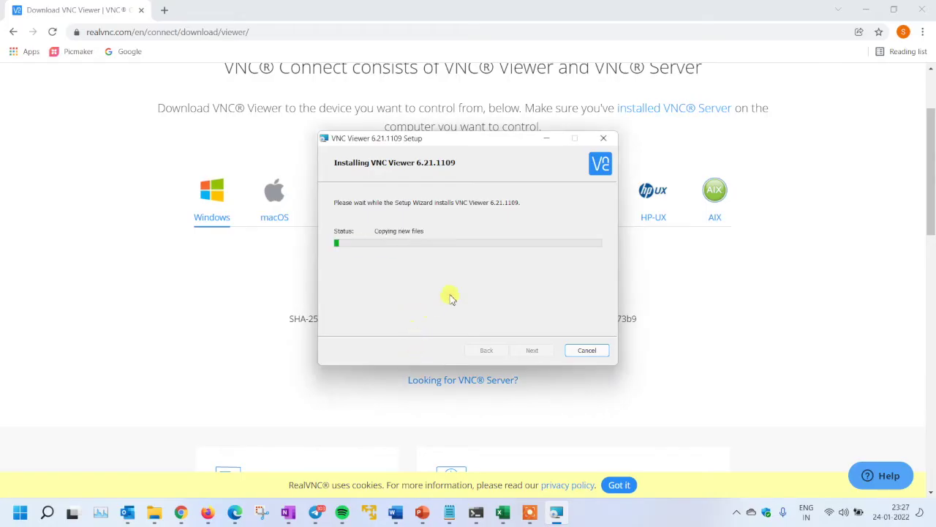
{"action": "left_click", "coordinate": [526, 351]}
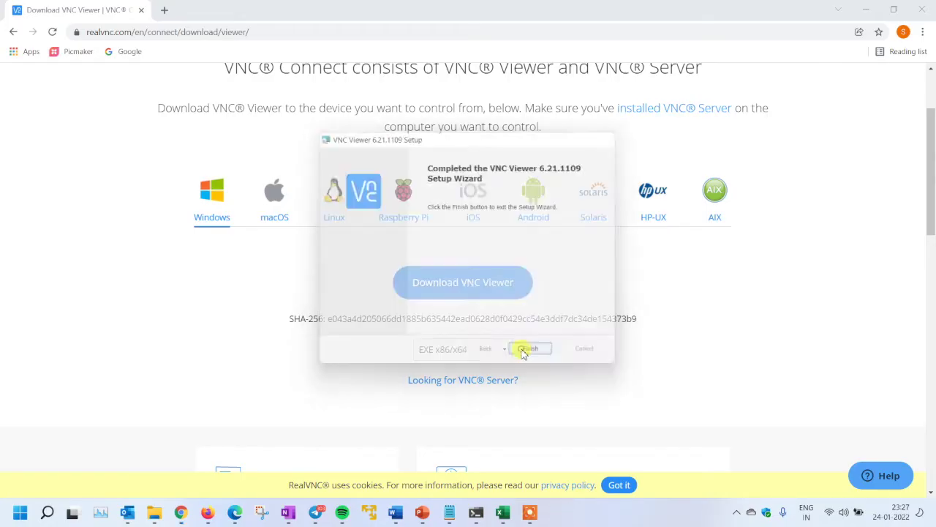
- Launch VNC Viewer from Start > All apps and dismiss the Get started introduction
{"action": "left_click", "coordinate": [863, 9]}
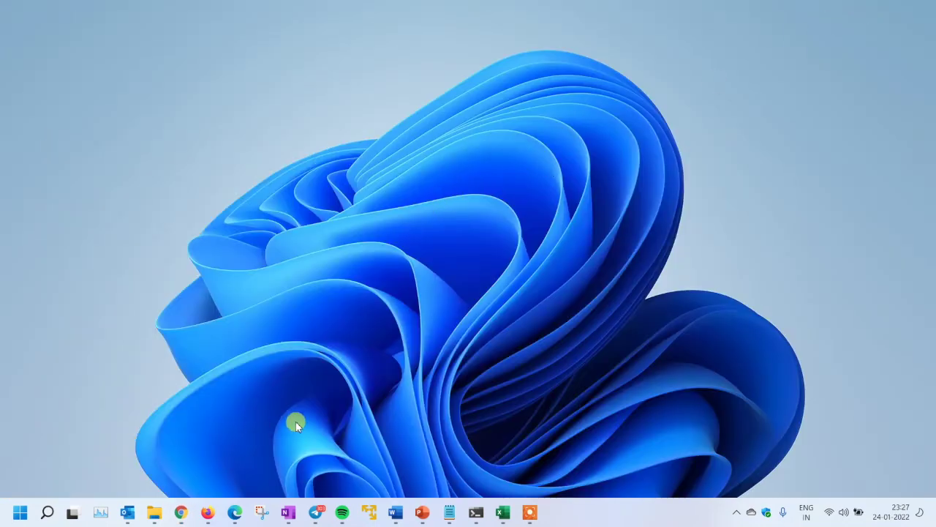
{"action": "left_click", "coordinate": [20, 512]}
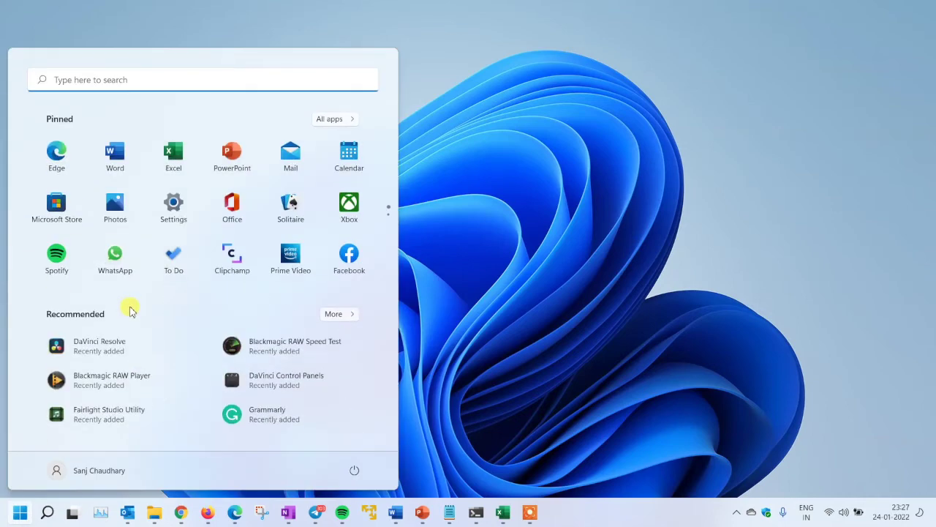
{"action": "left_click", "coordinate": [333, 118]}
{"action": "scroll", "coordinate": [360, 366], "scroll_direction": "down", "scroll_amount": 10}
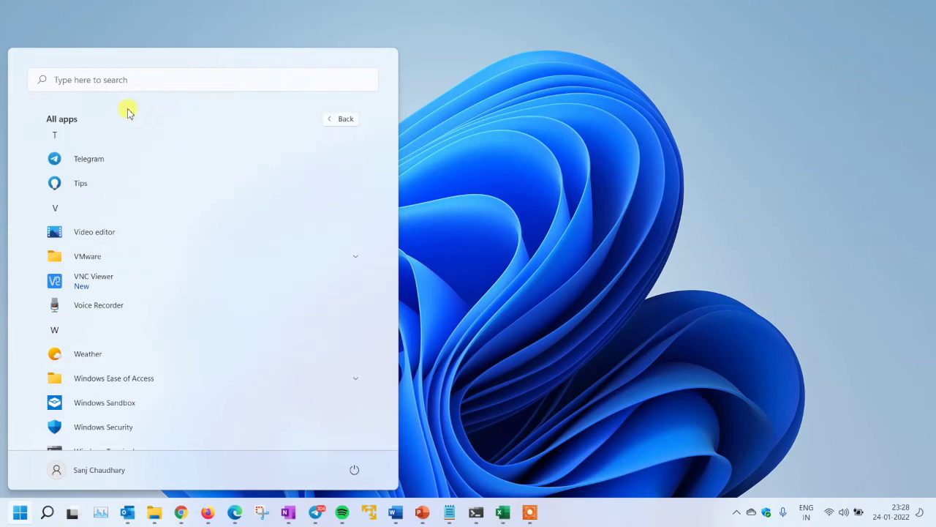
{"action": "left_click", "coordinate": [119, 278]}
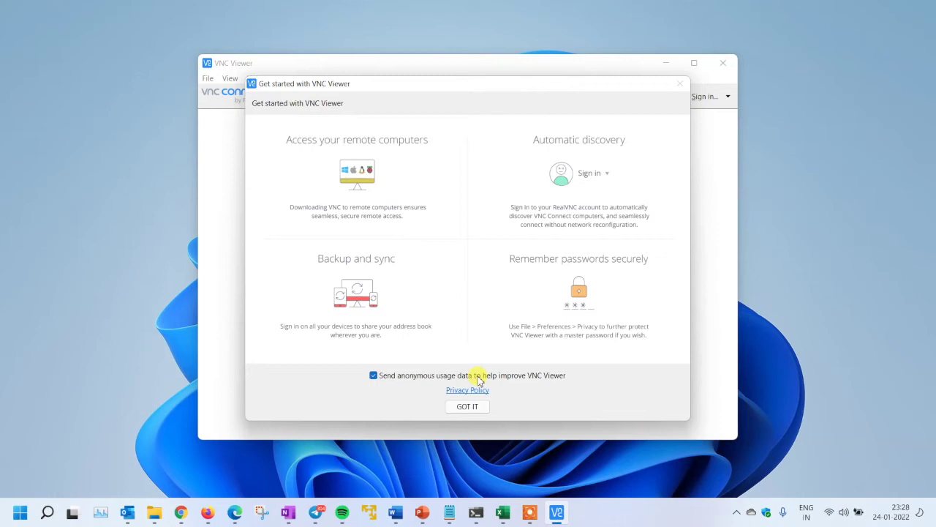
{"action": "left_click", "coordinate": [474, 406]}
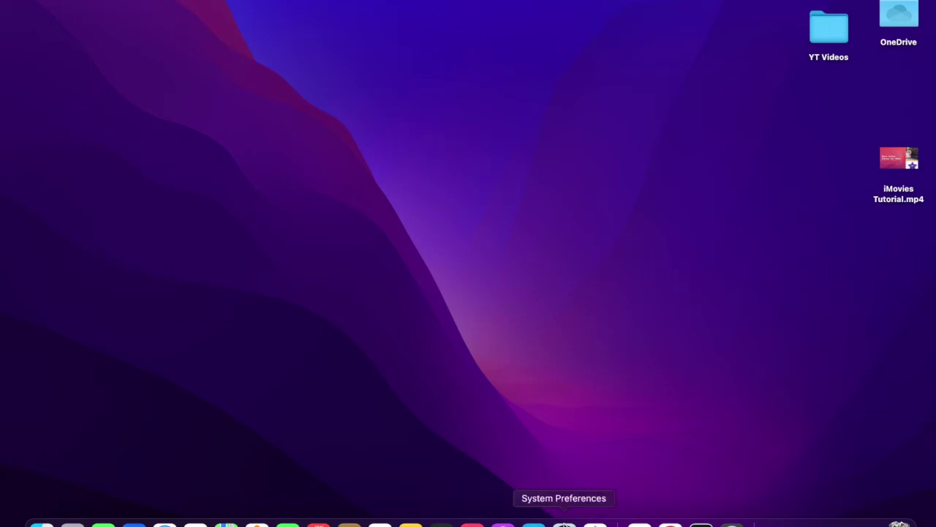
- Enable Screen Sharing, File Sharing, Media Sharing and Remote Login in macOS Sharing preferences
{"action": "left_click", "coordinate": [564, 520]}
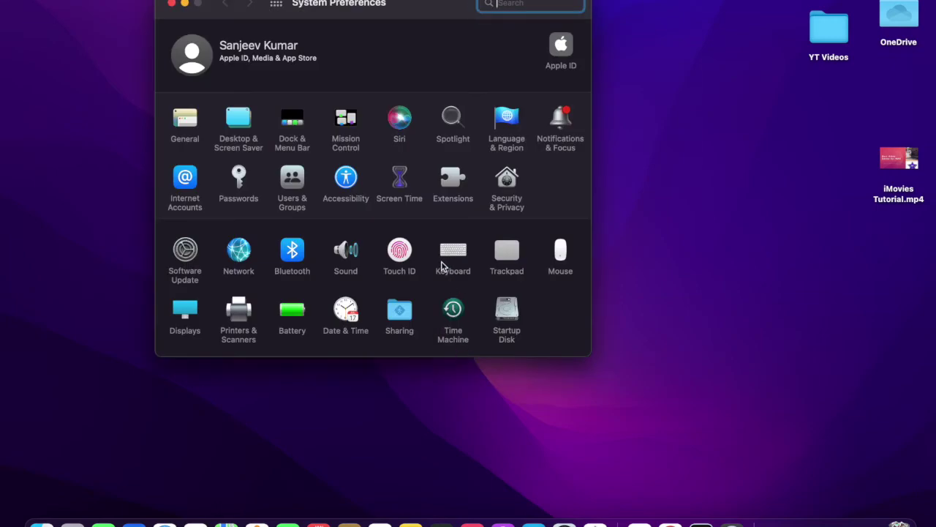
{"action": "left_click", "coordinate": [399, 314]}
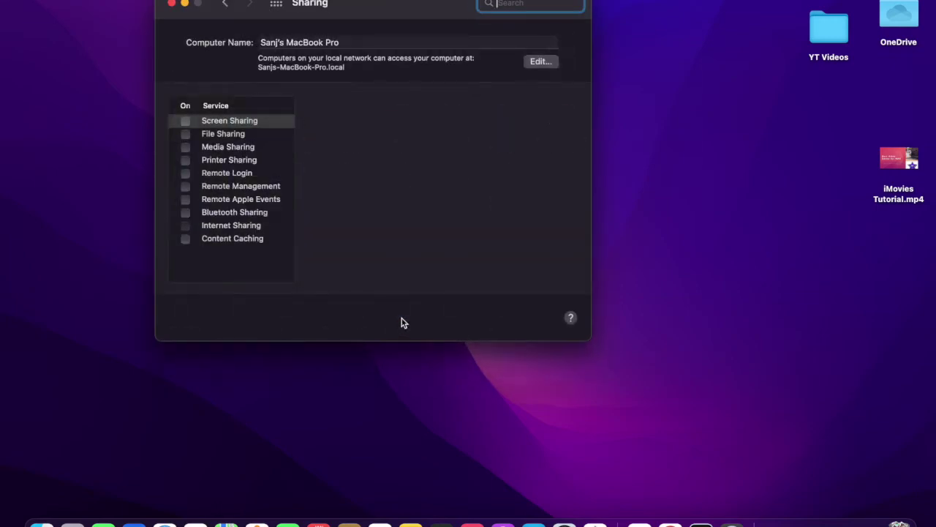
{"action": "left_click", "coordinate": [182, 120]}
{"action": "left_click", "coordinate": [180, 133]}
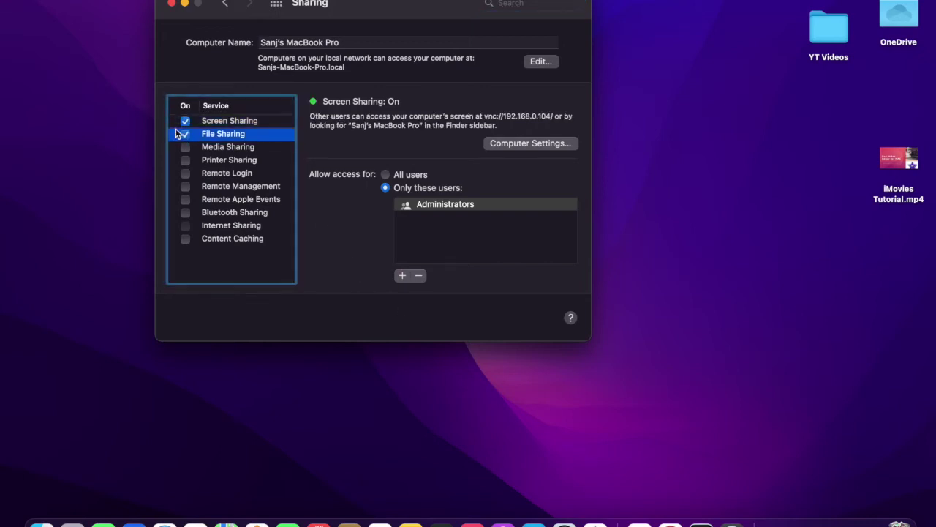
{"action": "left_click", "coordinate": [185, 147]}
{"action": "left_click", "coordinate": [186, 173]}
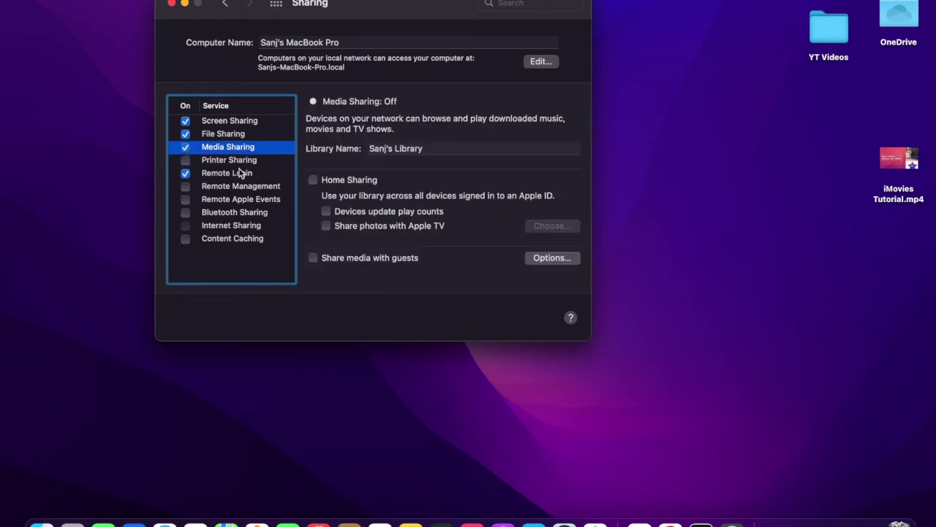
- Review the sharing services' details, ending on Screen Sharing's VNC address
{"action": "left_click", "coordinate": [242, 175]}
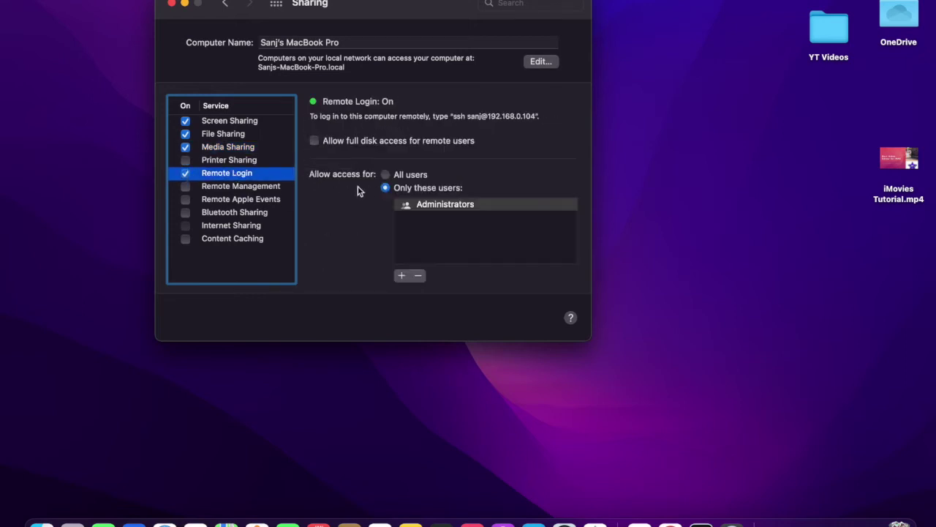
{"action": "left_click", "coordinate": [267, 159]}
{"action": "left_click", "coordinate": [238, 133]}
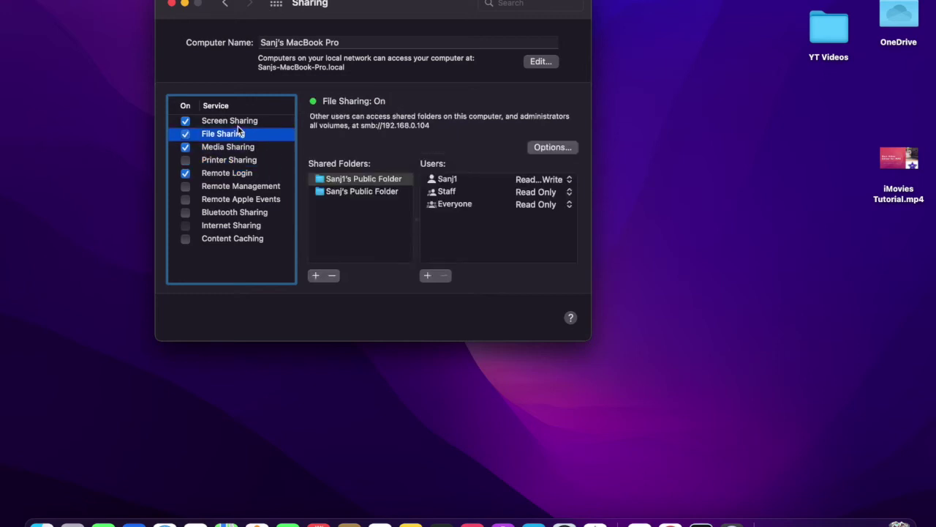
{"action": "left_click", "coordinate": [238, 126]}
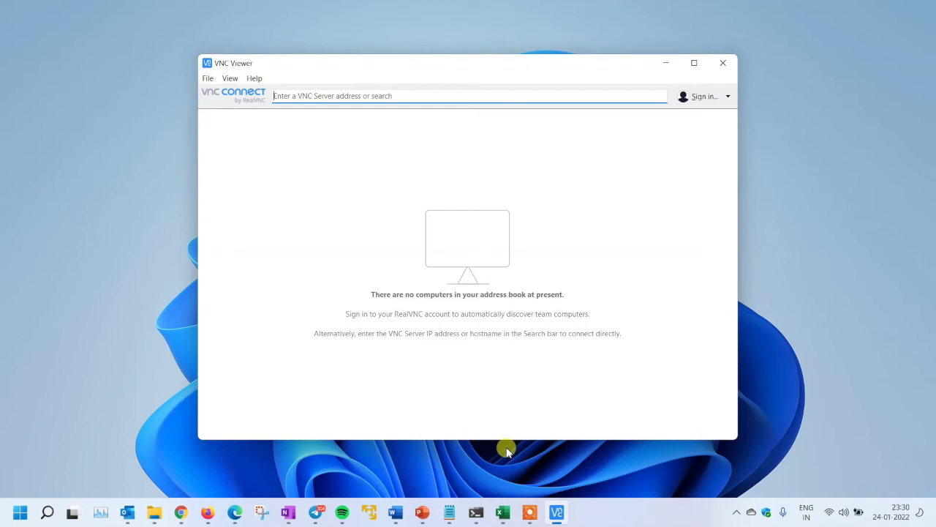
- Connect to the VNC Server address 192.168.0.104 from VNC Viewer's search bar
{"action": "type", "text": "192"}
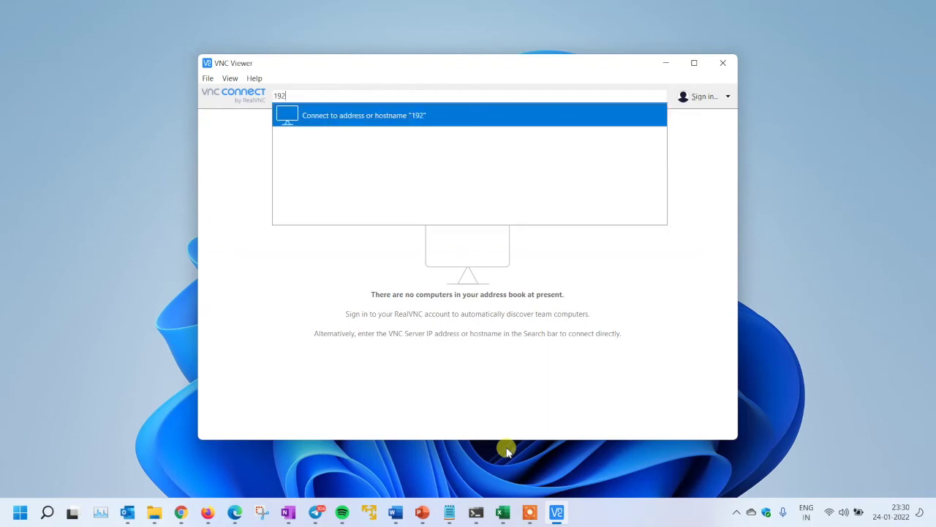
{"action": "type", "text": "."}
{"action": "type", "text": "168."}
{"action": "type", "text": "0.104"}
{"action": "key", "text": "Return"}
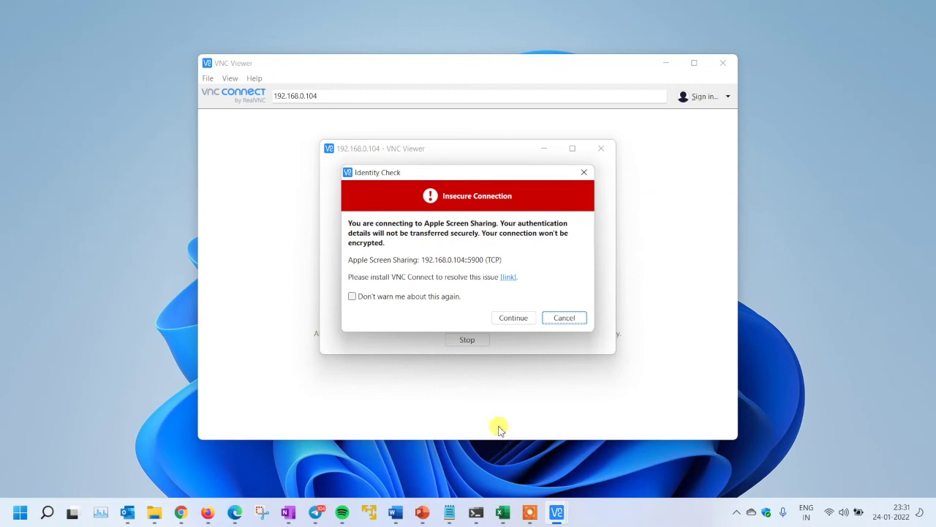
- Suppress future insecure-connection warnings, continue, and sign in with the Mac's username and password
{"action": "left_click", "coordinate": [417, 297]}
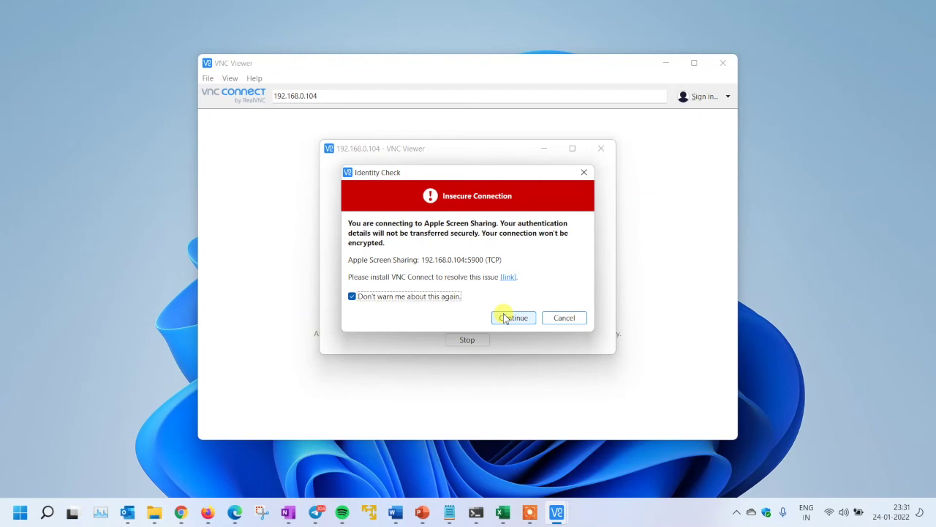
{"action": "left_click", "coordinate": [504, 318]}
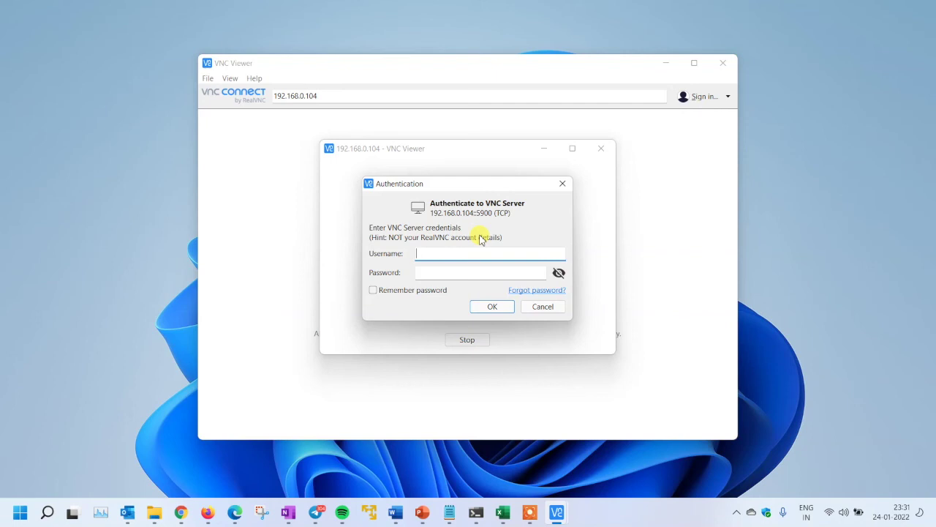
{"action": "type", "text": "sanj"}
{"action": "key", "text": "Tab"}
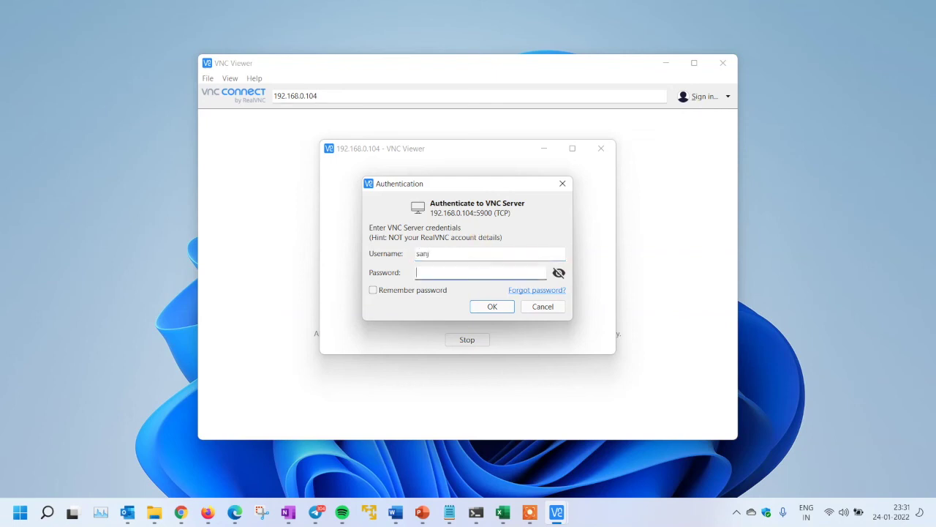
{"action": "type", "text": "•••••••••"}
{"action": "key", "text": "Return"}
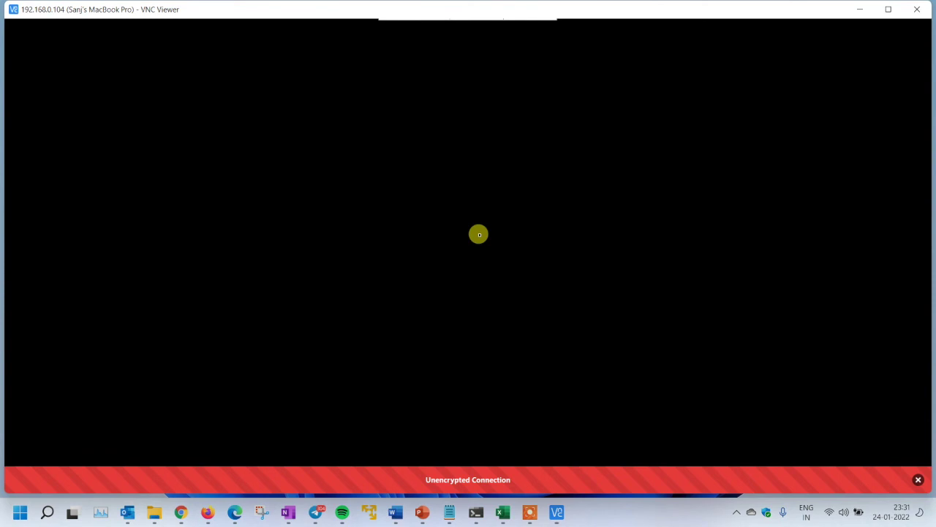